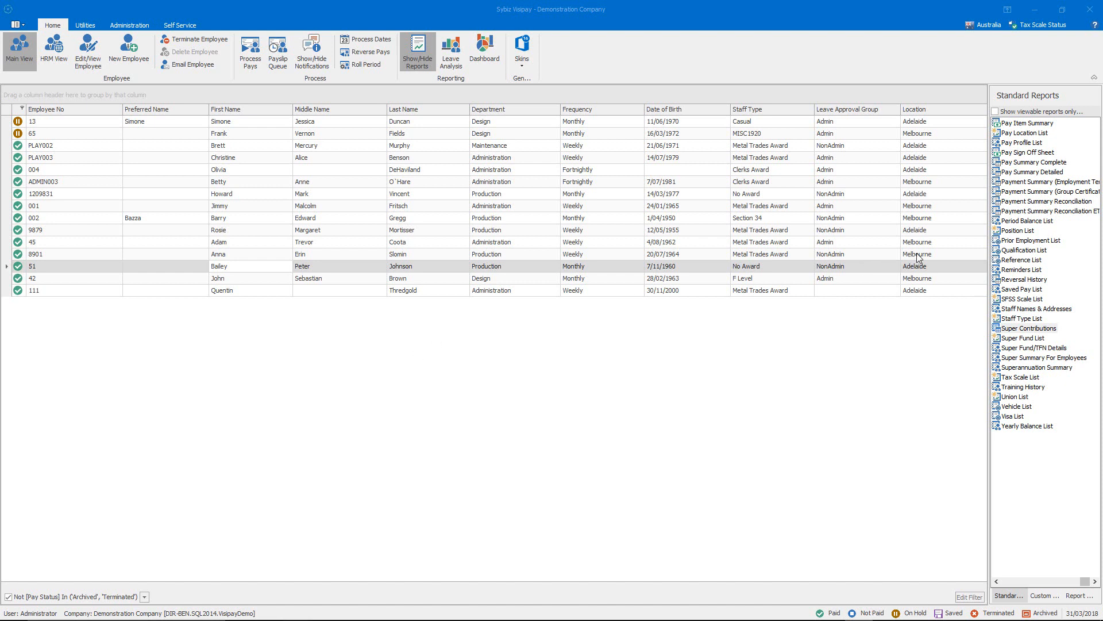
Preview the Super Contributions report for the current quarter, 1/01/2018 to 31/03/2018, then close the preview and report options
{"action": "left_click", "coordinate": [1011, 332]}
{"action": "double_click", "coordinate": [1011, 332]}
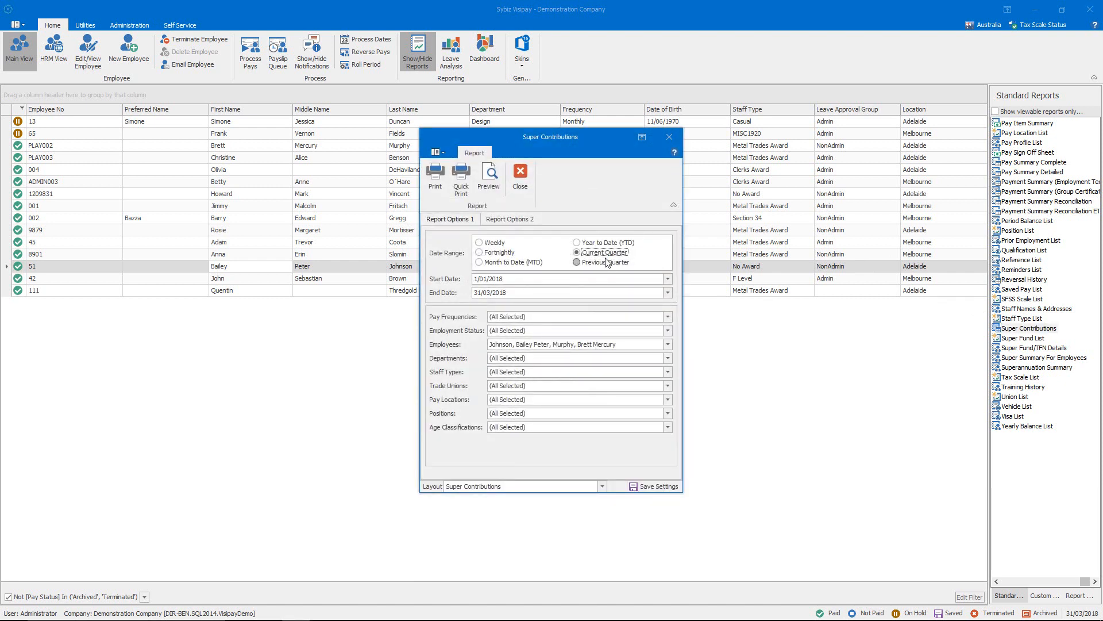
{"action": "left_click", "coordinate": [495, 194]}
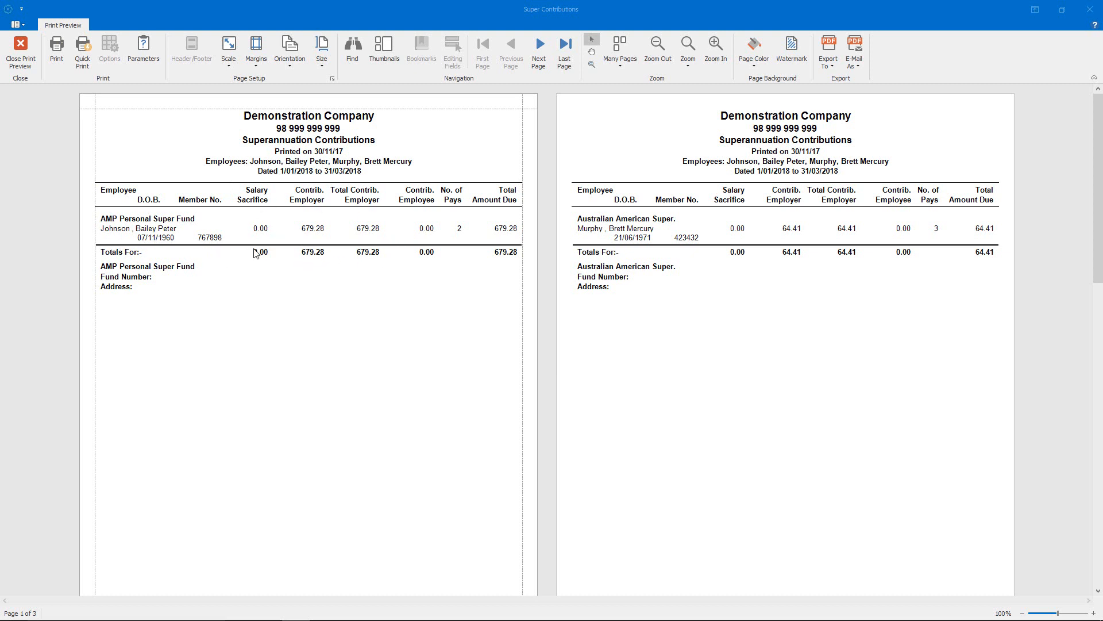
{"action": "left_click", "coordinate": [16, 66]}
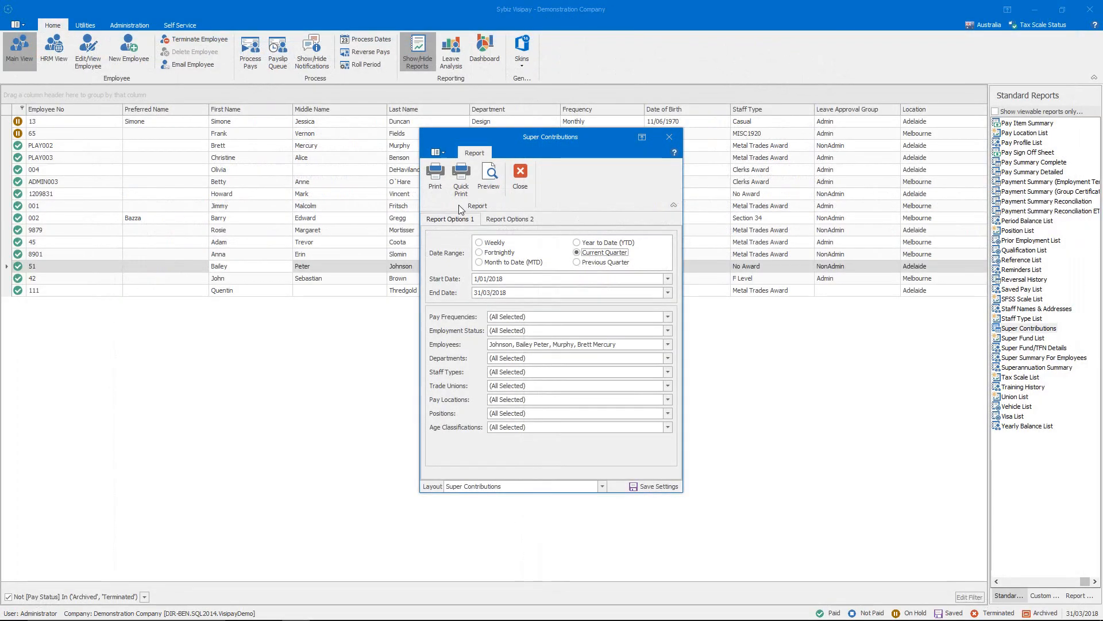
{"action": "left_click", "coordinate": [516, 184]}
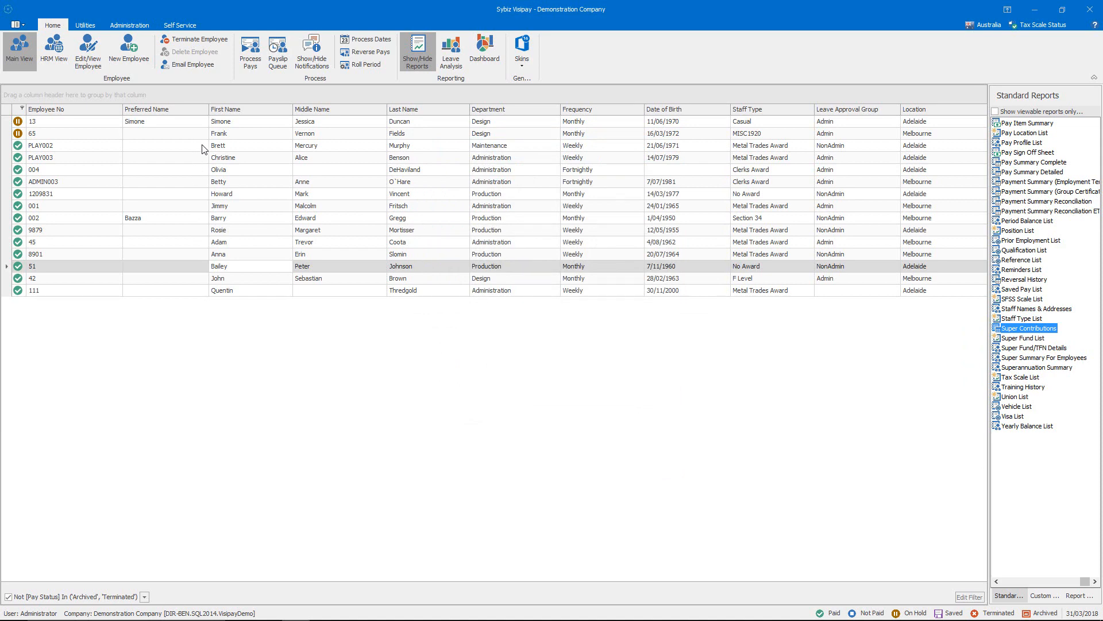
Open another pay in the current period for the monthly Production employee highlighted in the employee list, and delete its Normal Pay line
{"action": "left_click", "coordinate": [248, 56]}
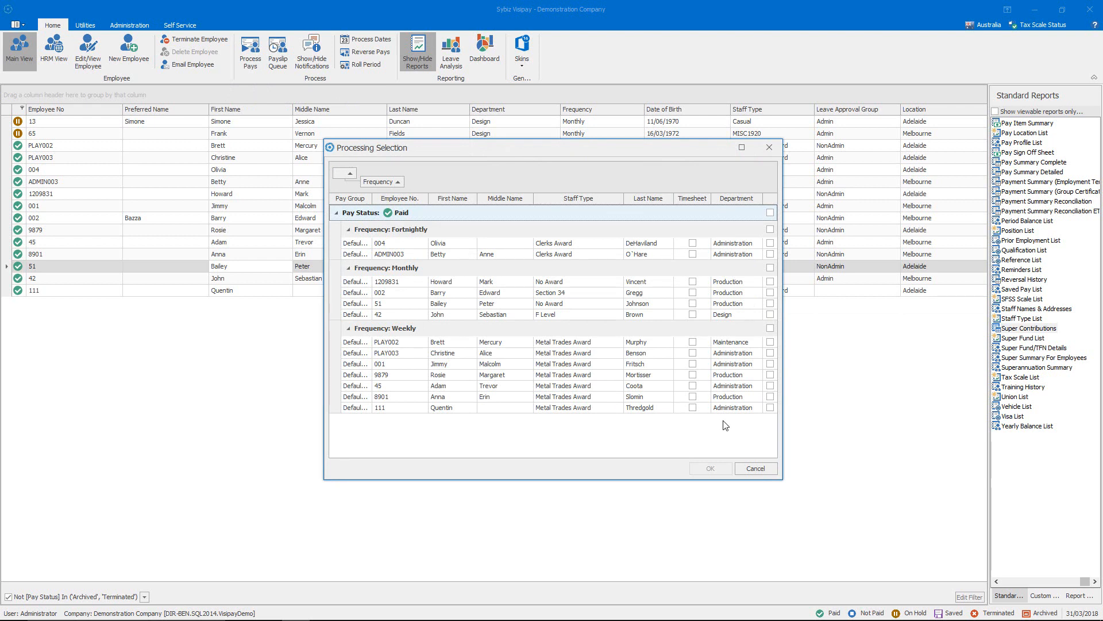
{"action": "left_click", "coordinate": [770, 303]}
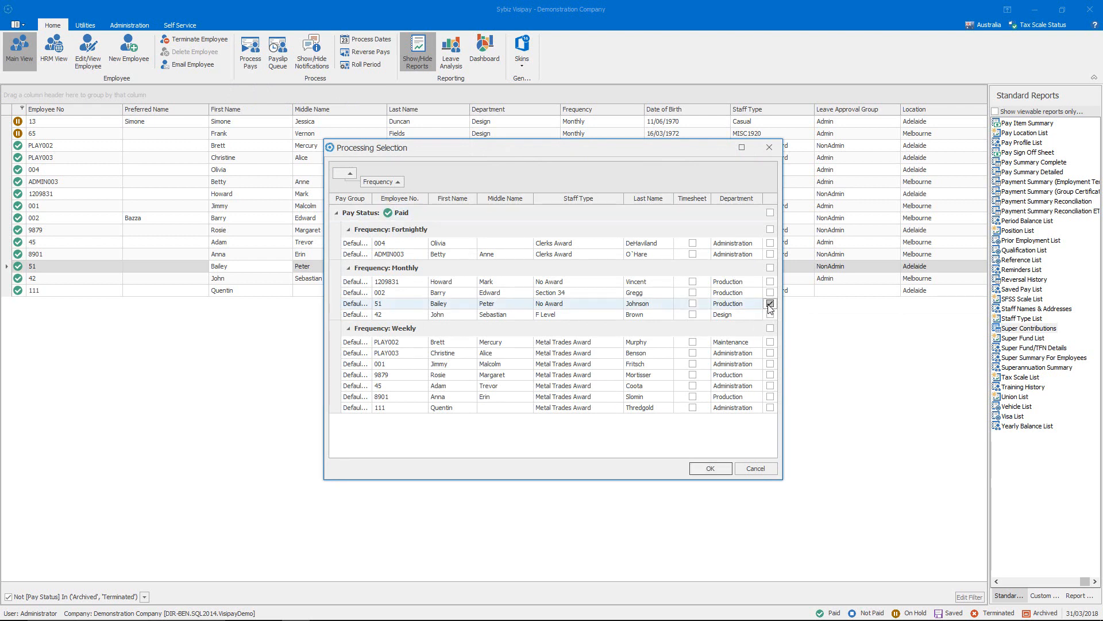
{"action": "left_click", "coordinate": [709, 469]}
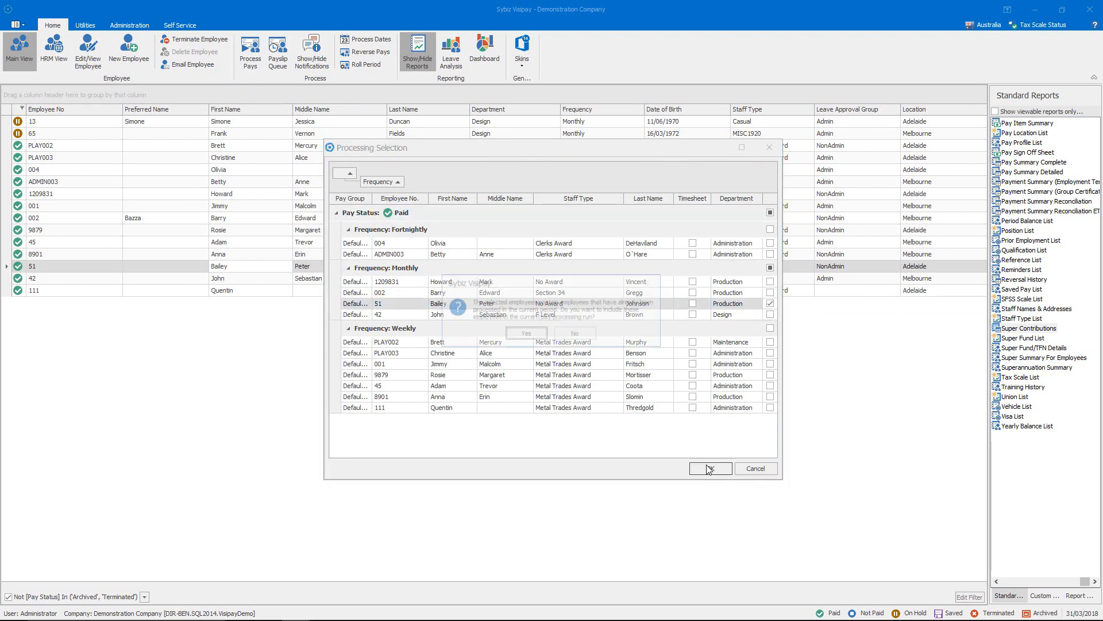
{"action": "left_click", "coordinate": [523, 335]}
{"action": "left_click", "coordinate": [582, 370]}
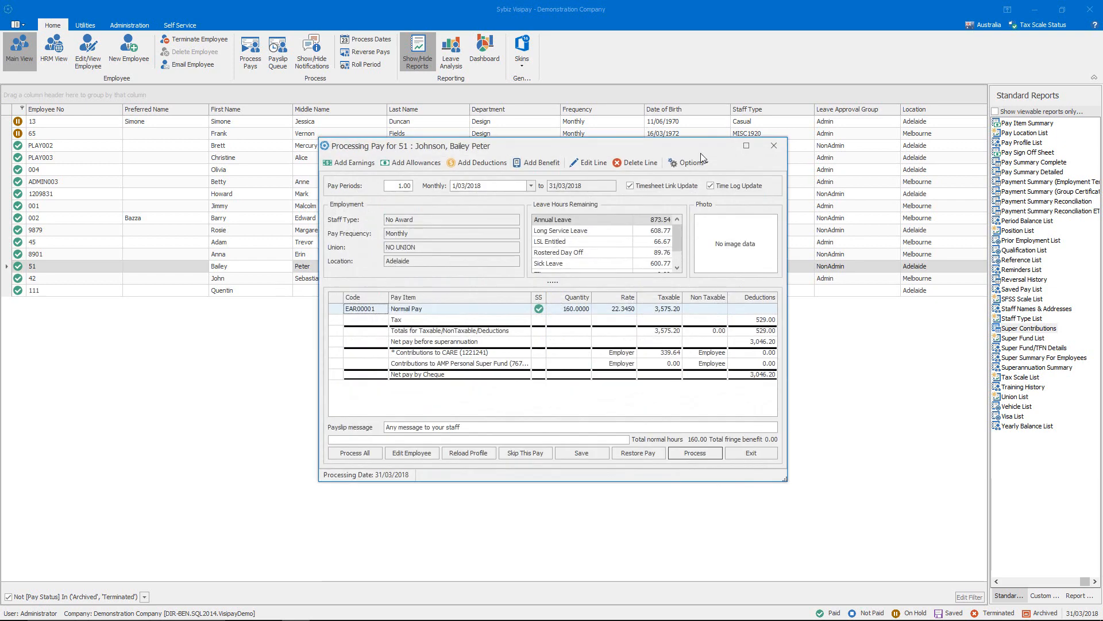
{"action": "left_click", "coordinate": [747, 147]}
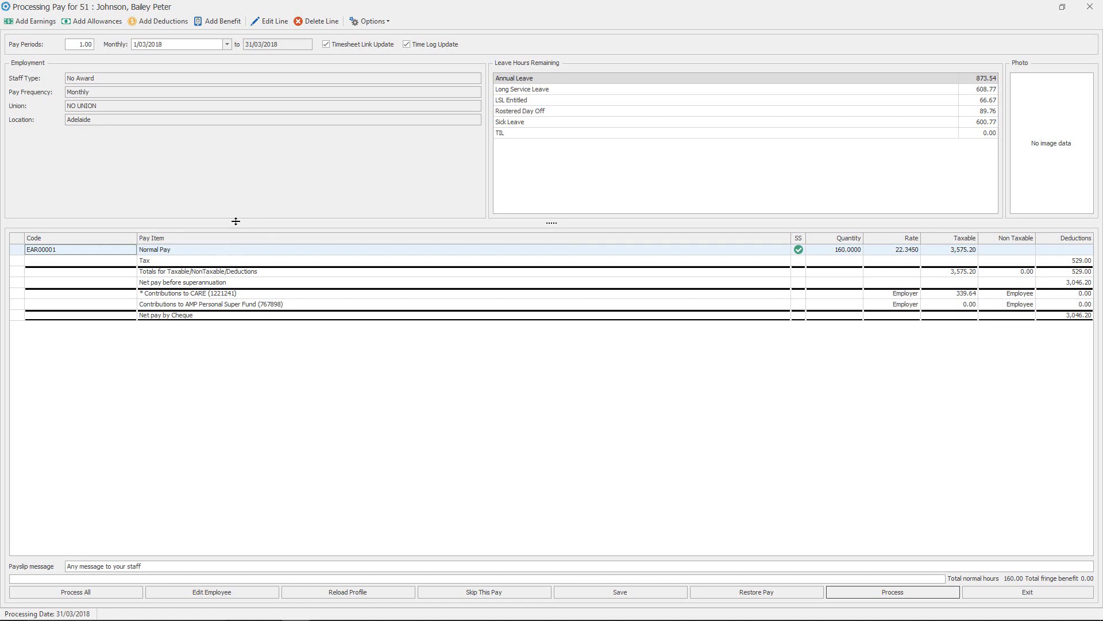
{"action": "left_click", "coordinate": [310, 23]}
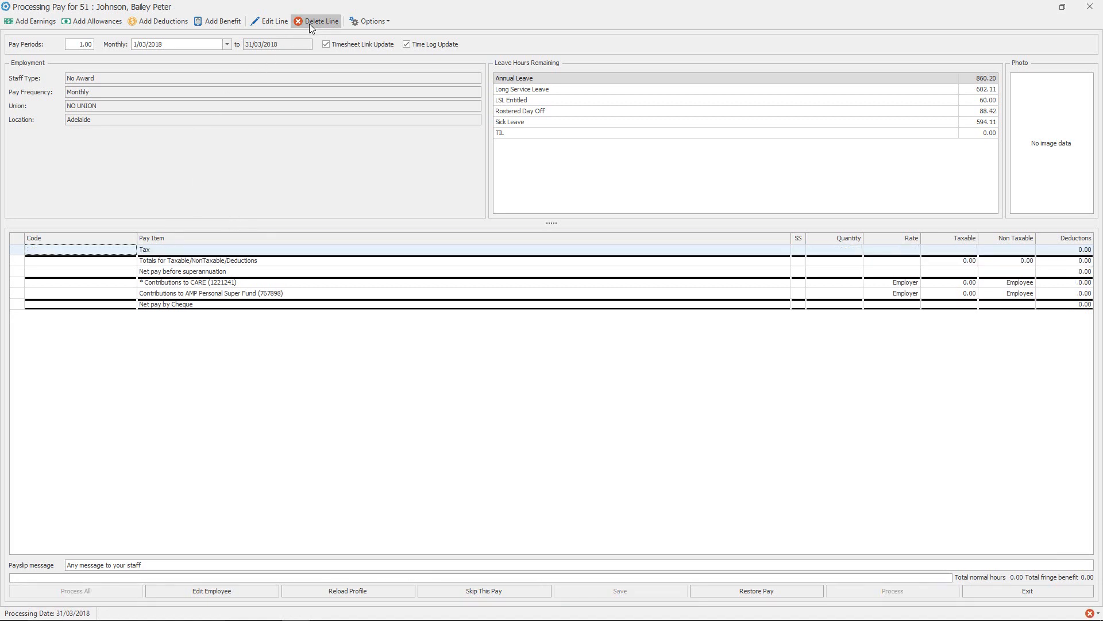
{"action": "left_click", "coordinate": [30, 23]}
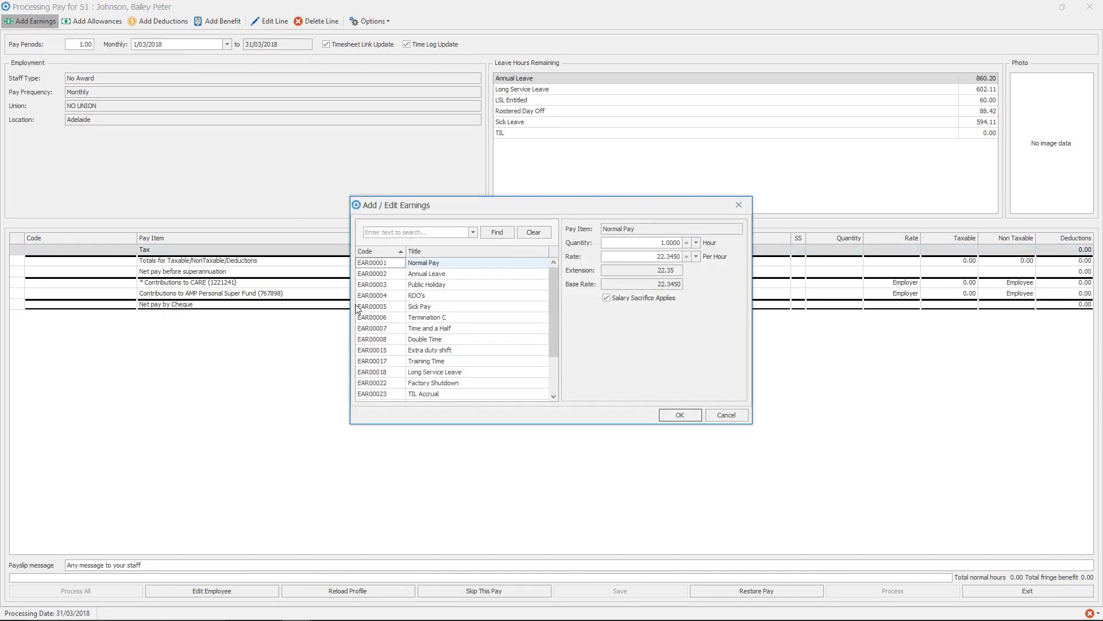
{"action": "scroll", "coordinate": [554, 370], "scroll_direction": "down", "scroll_amount": 2}
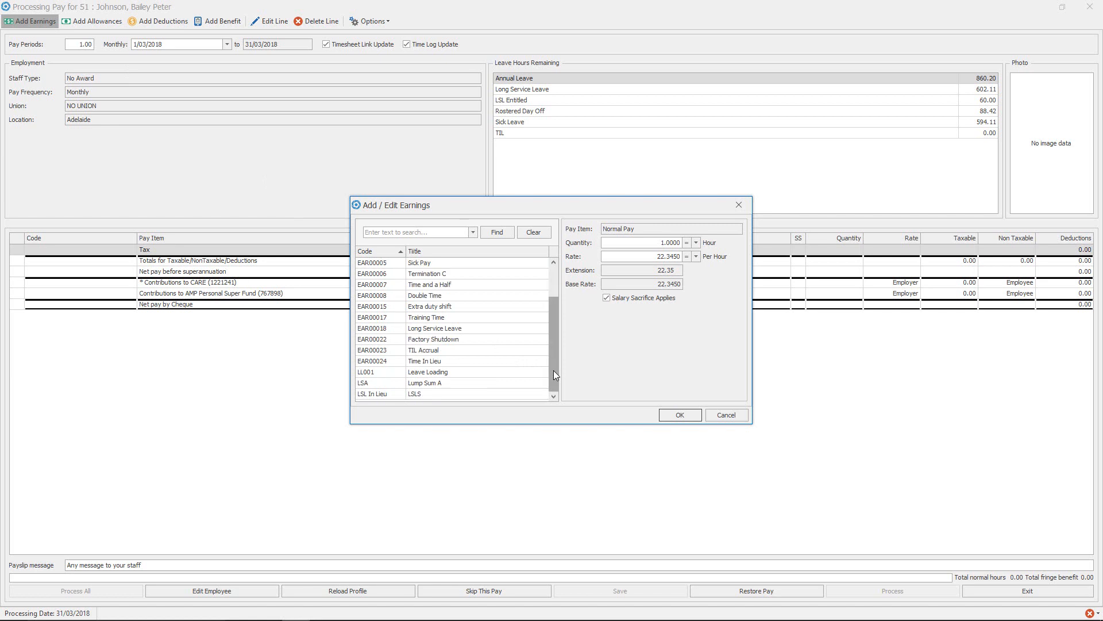
{"action": "left_click", "coordinate": [726, 415]}
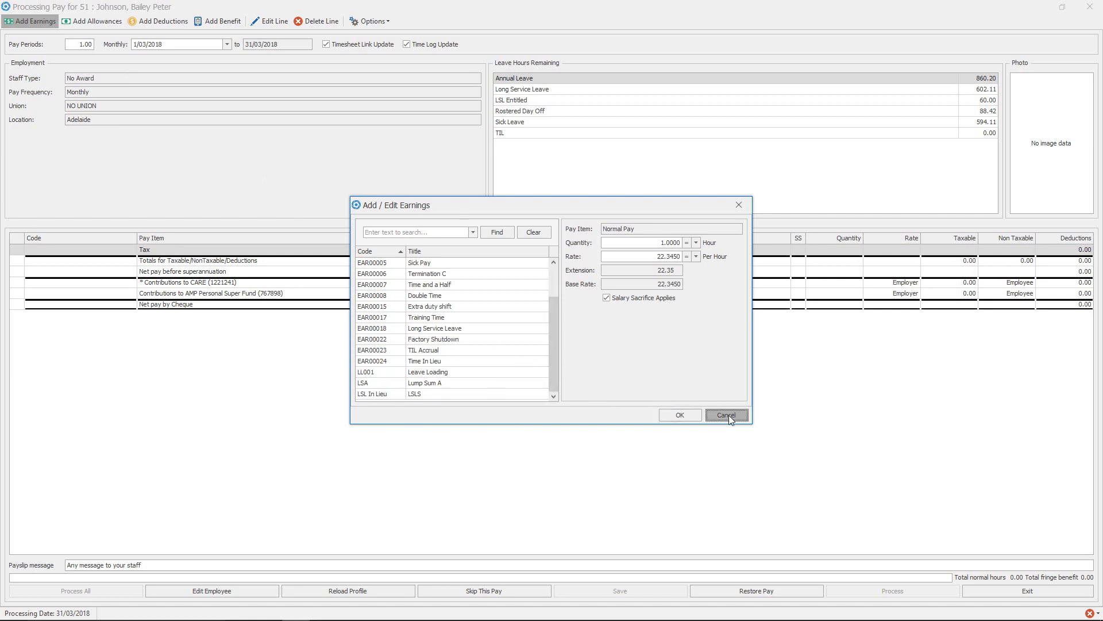
Add the Reallocation of Super allowance (ALL00022) to the pay with a rate of 0.0000
{"action": "left_click", "coordinate": [95, 22]}
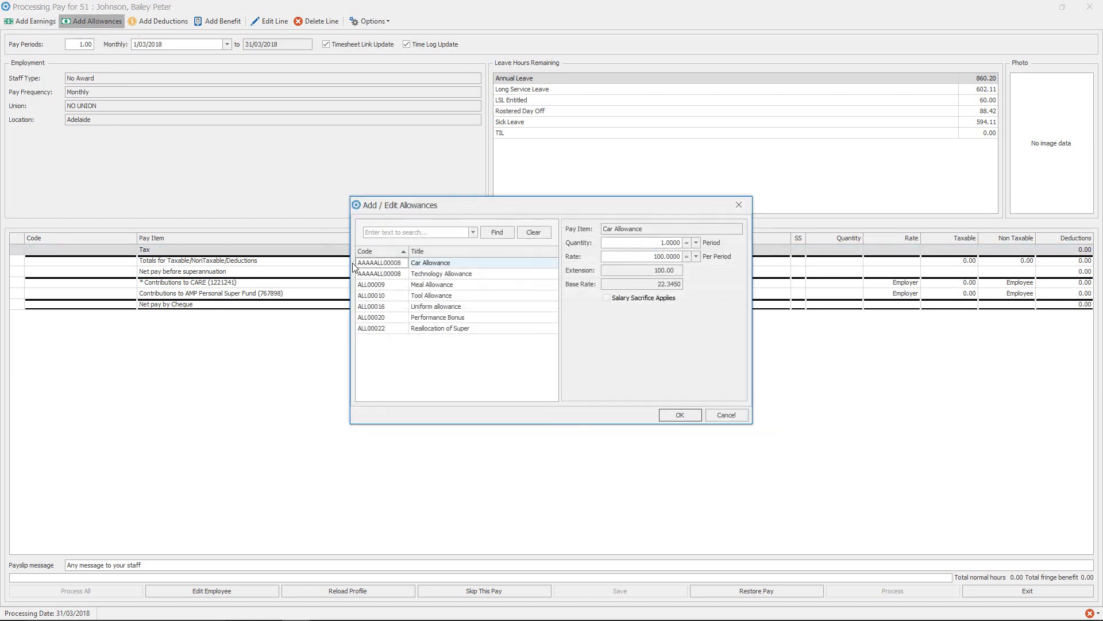
{"action": "left_click", "coordinate": [478, 331]}
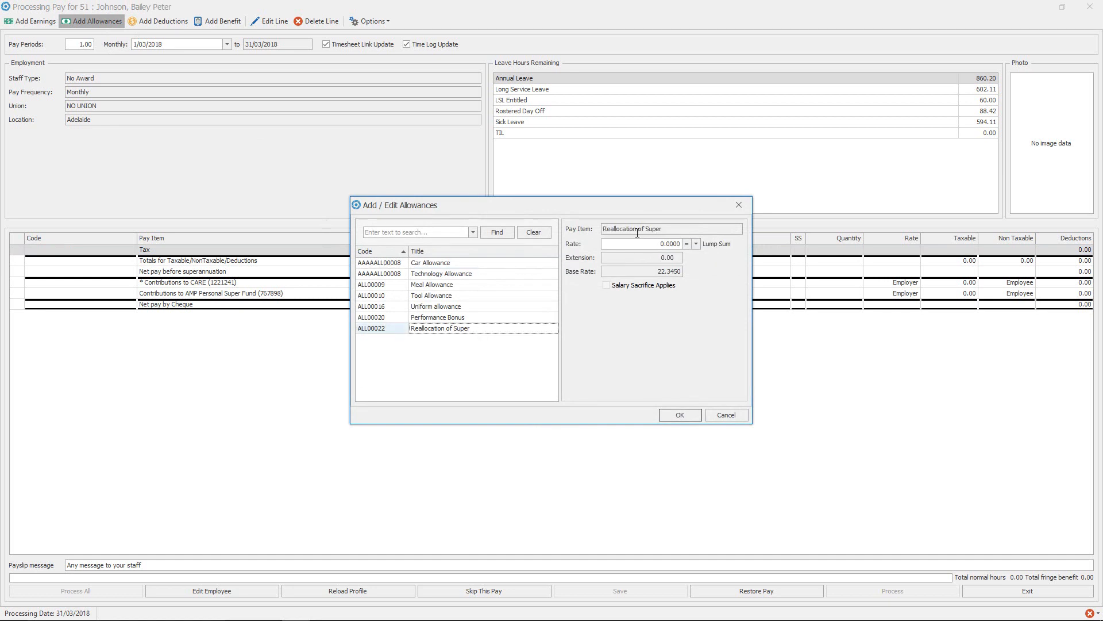
{"action": "left_click", "coordinate": [680, 414]}
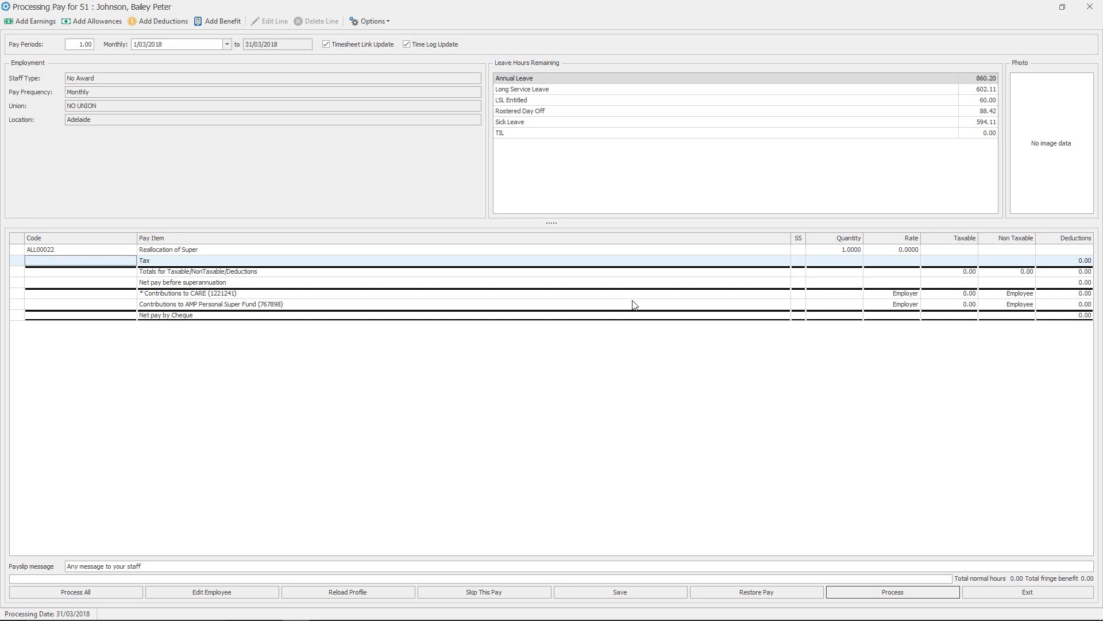
Set the employer super splits to 679.28 for the CARE fund and -679.28 for AMP Personal Super Fund
{"action": "double_click", "coordinate": [734, 296]}
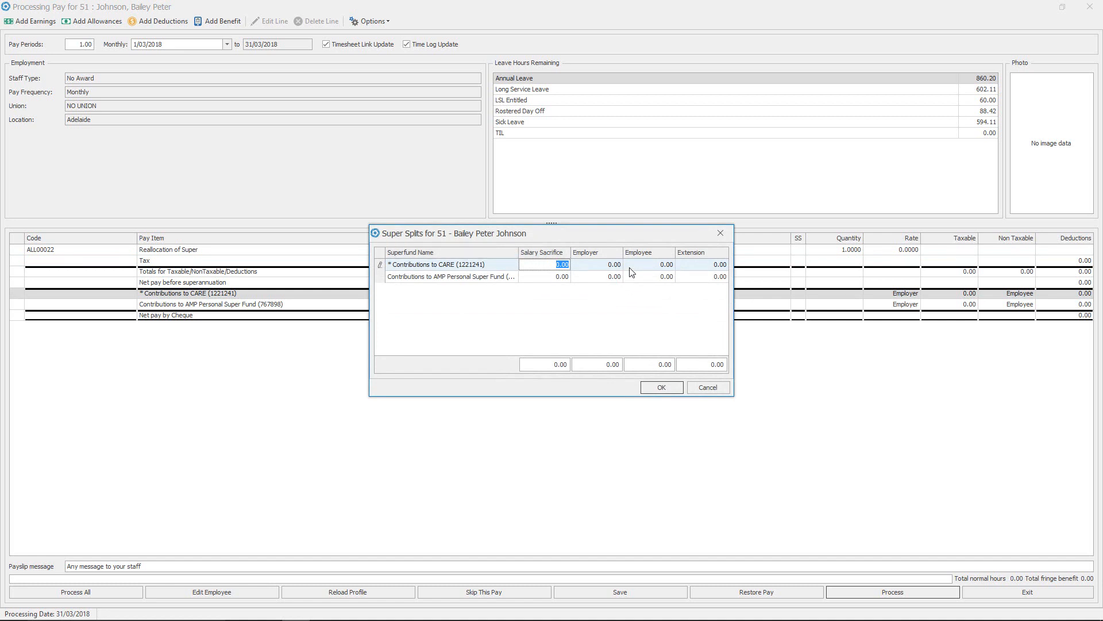
{"action": "key", "text": "Tab"}
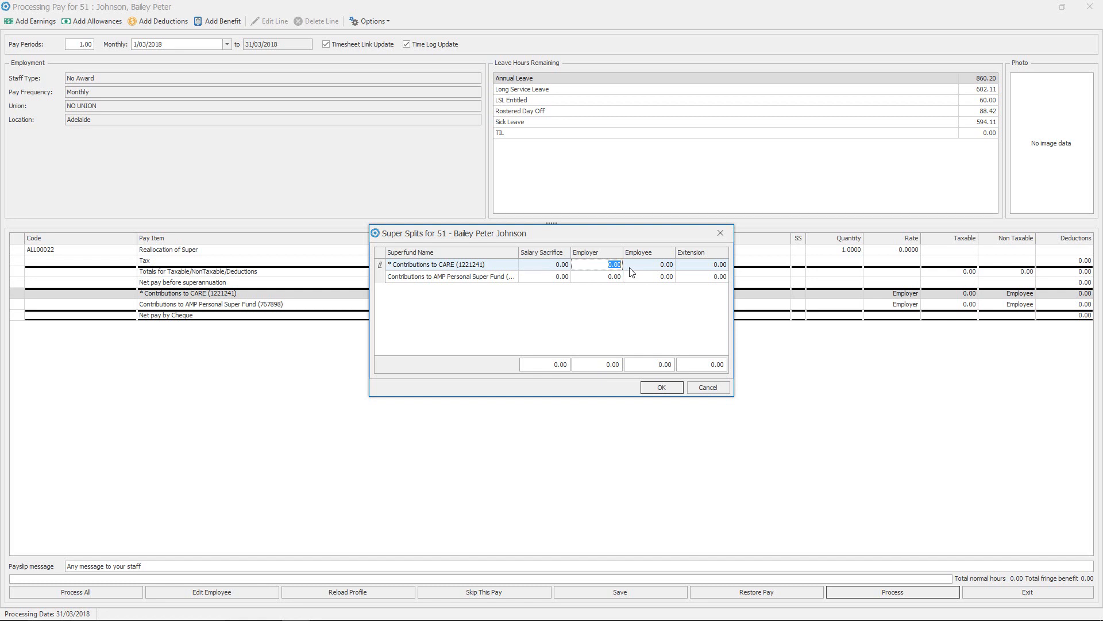
{"action": "type", "text": "679.28"}
{"action": "left_click", "coordinate": [608, 282]}
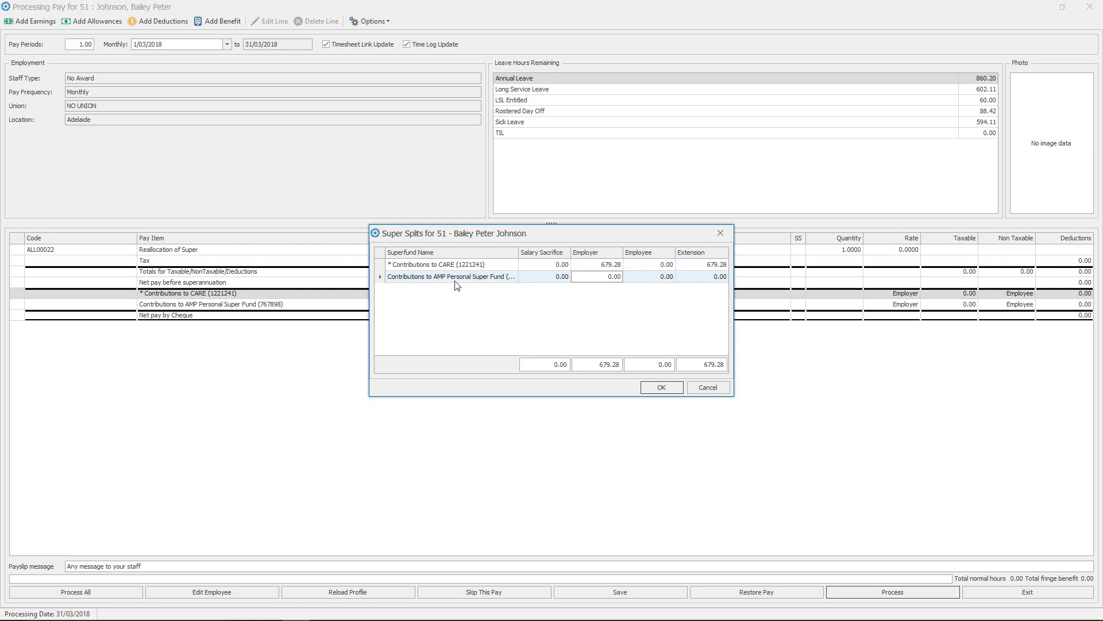
{"action": "left_click", "coordinate": [592, 277]}
{"action": "type", "text": "-679.28"}
{"action": "key", "text": "Tab"}
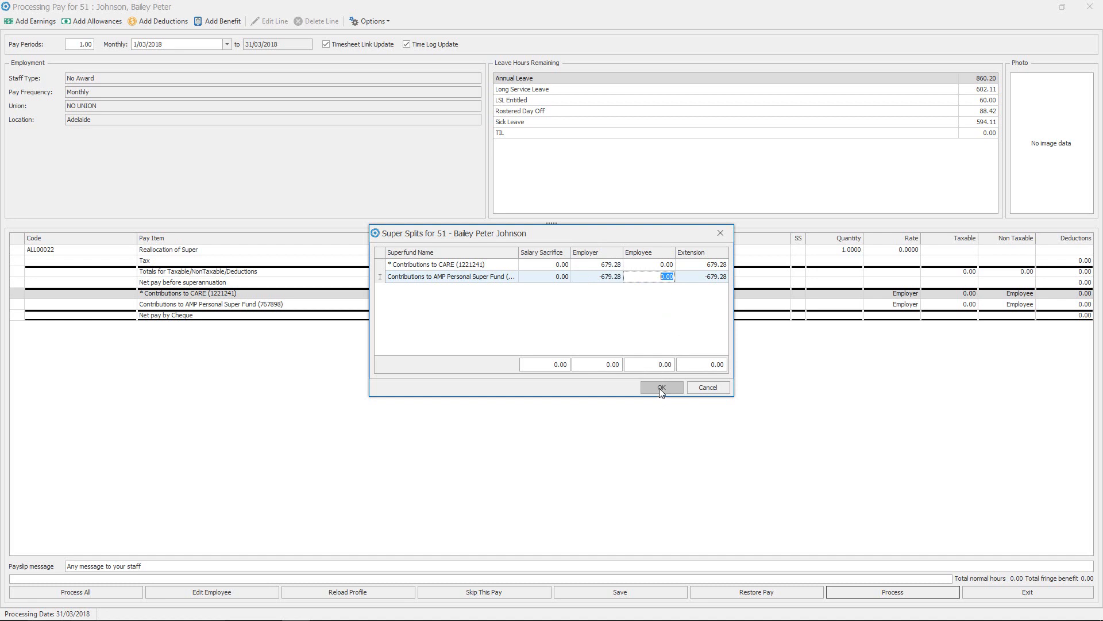
{"action": "left_click", "coordinate": [659, 387]}
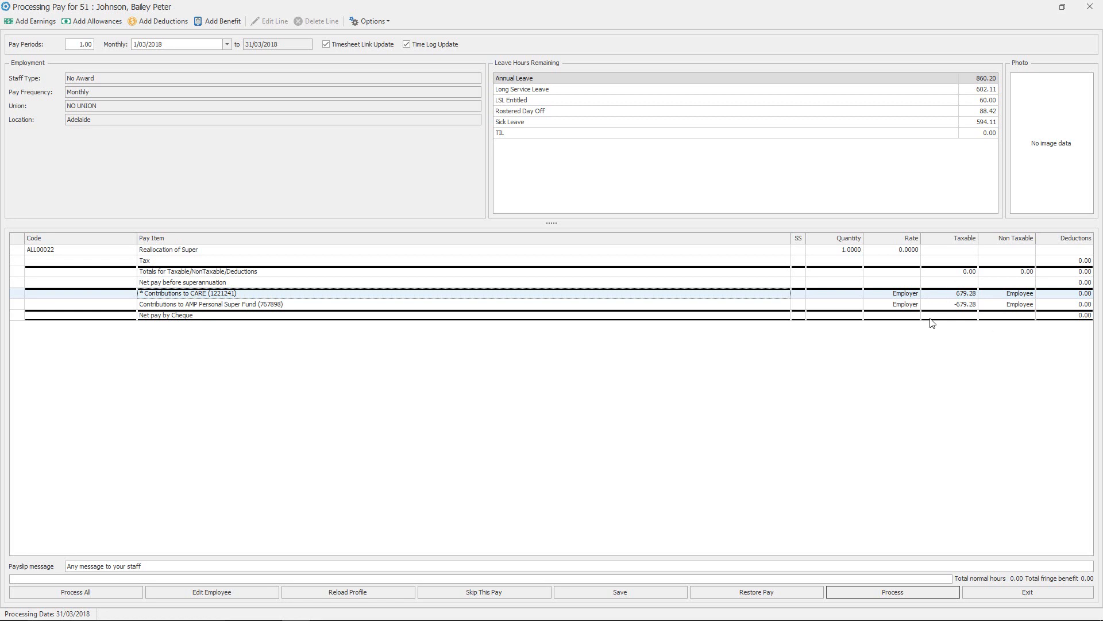
Process the super reallocation pay, accepting the default department costing and time logging details
{"action": "left_click", "coordinate": [893, 593]}
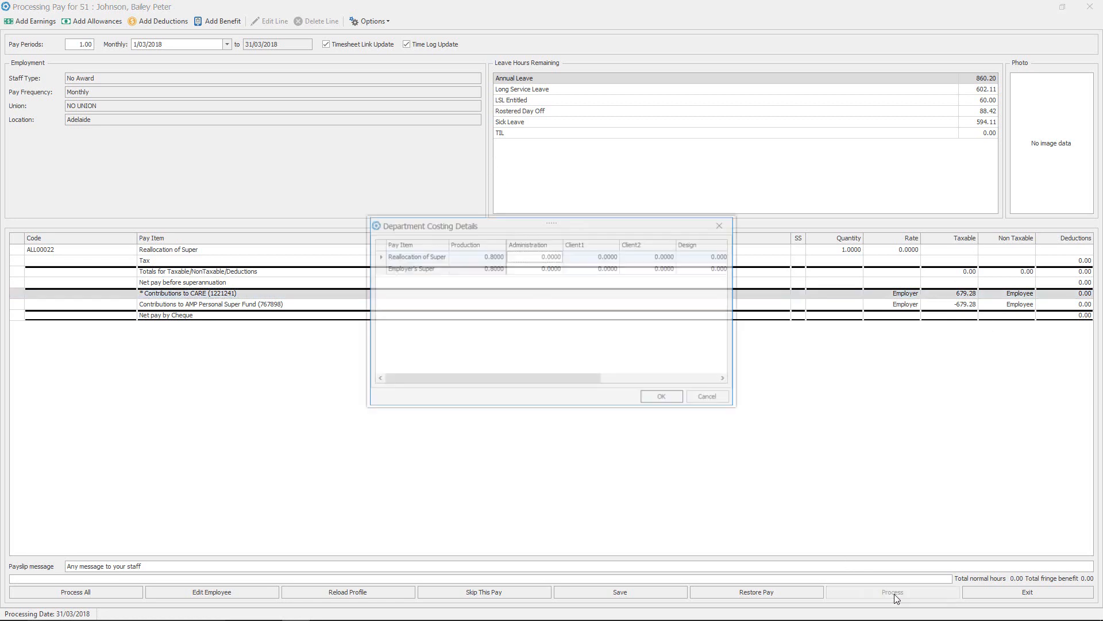
{"action": "left_click", "coordinate": [670, 396]}
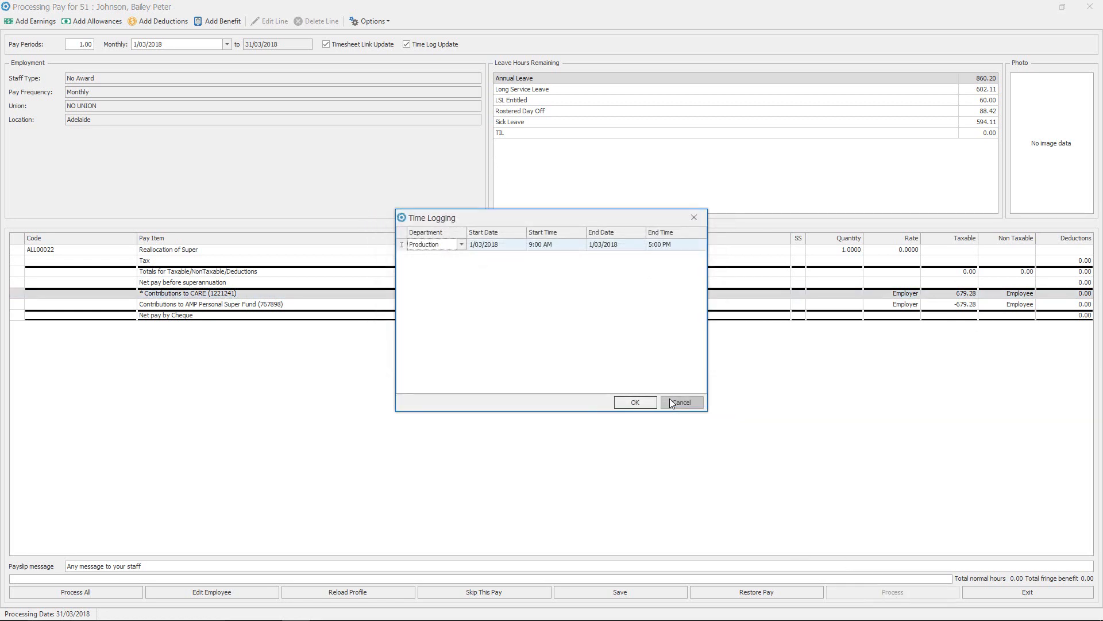
{"action": "left_click", "coordinate": [643, 401]}
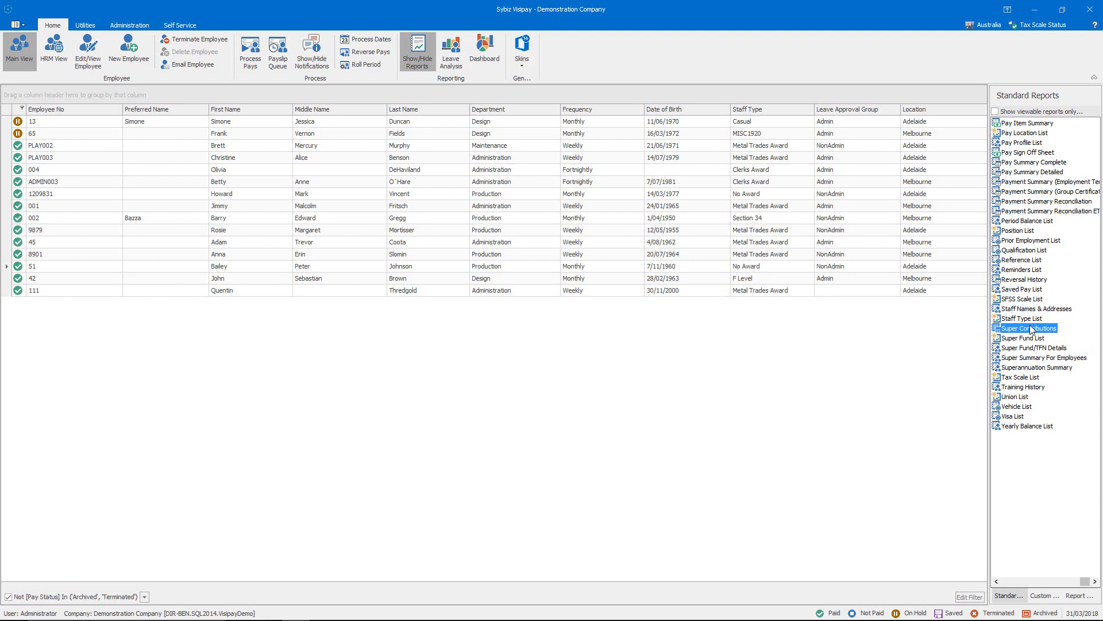
Preview the current-quarter Super Contributions report again, check its first and last pages for the reallocation, and close the report
{"action": "double_click", "coordinate": [1030, 327]}
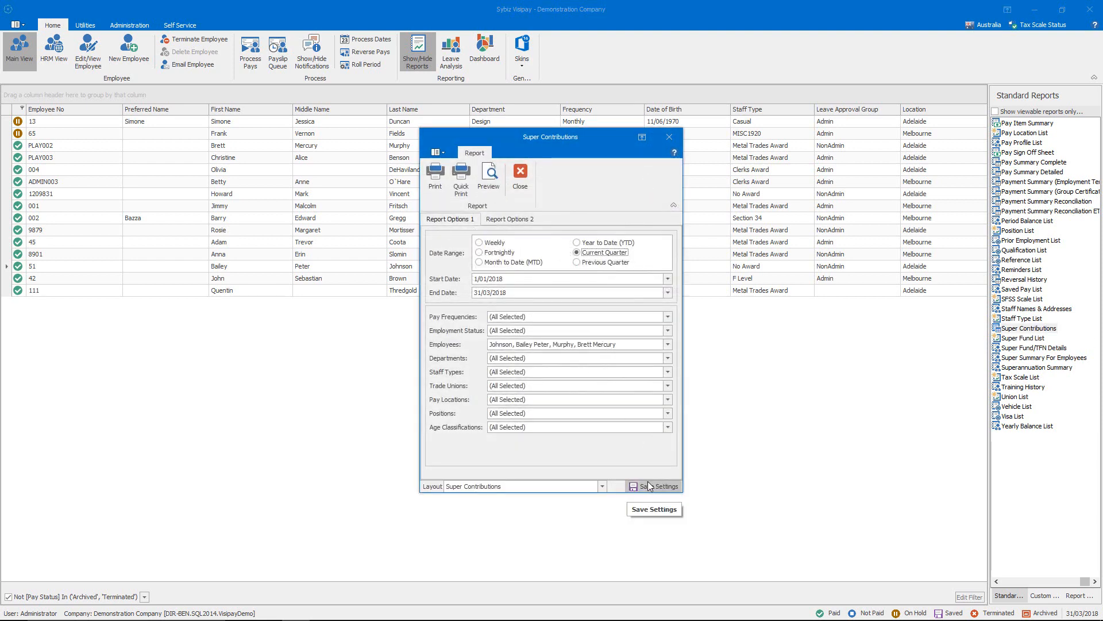
{"action": "left_click", "coordinate": [495, 184]}
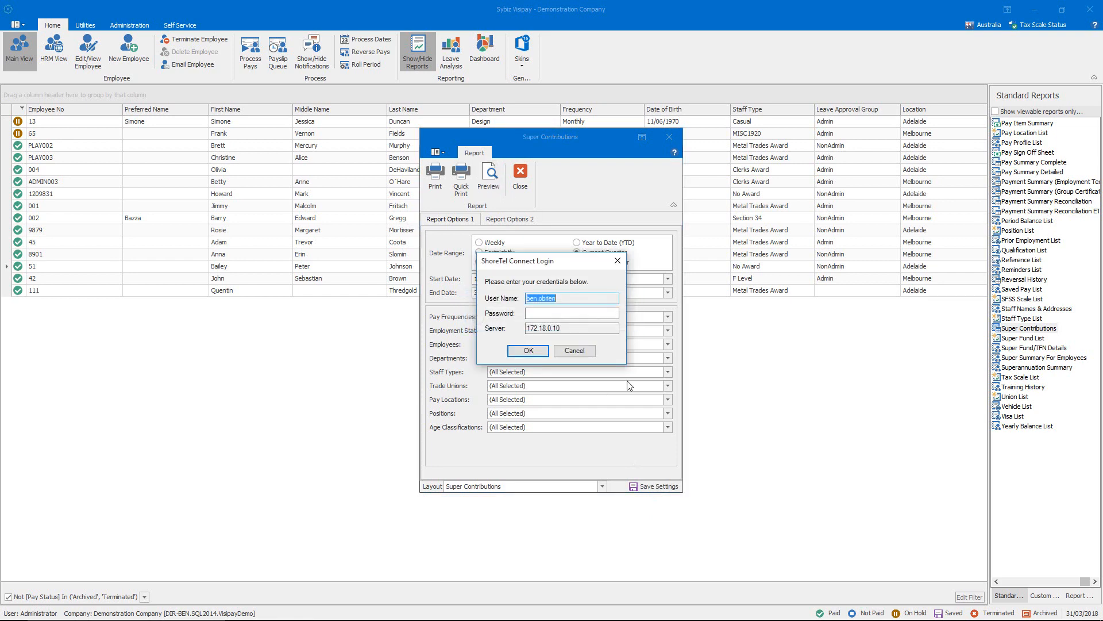
{"action": "left_click", "coordinate": [571, 347]}
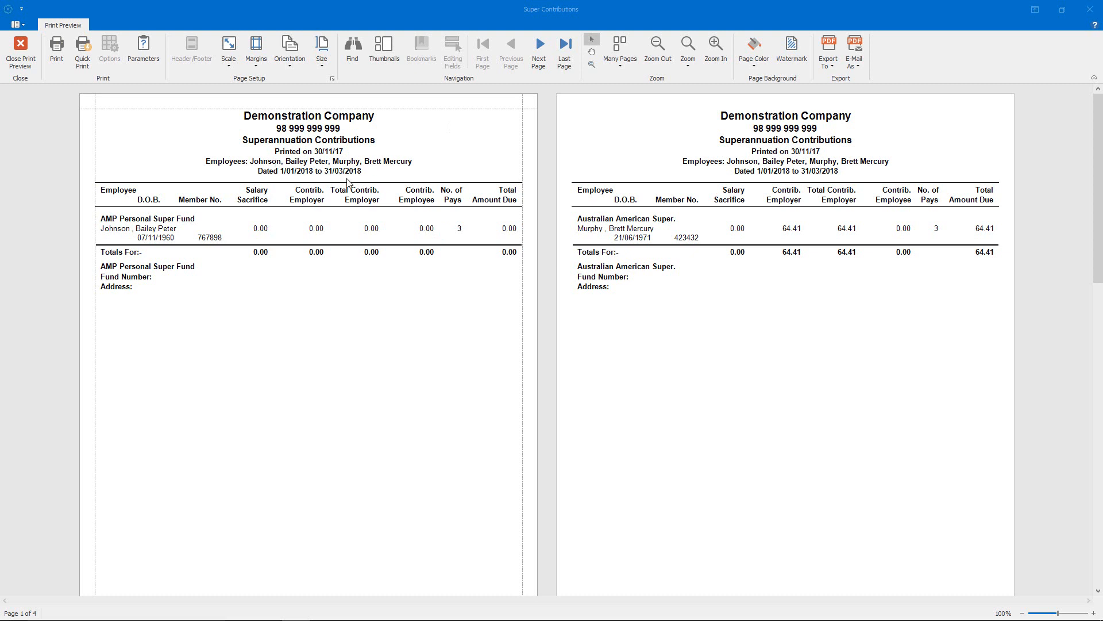
{"action": "left_click", "coordinate": [562, 59]}
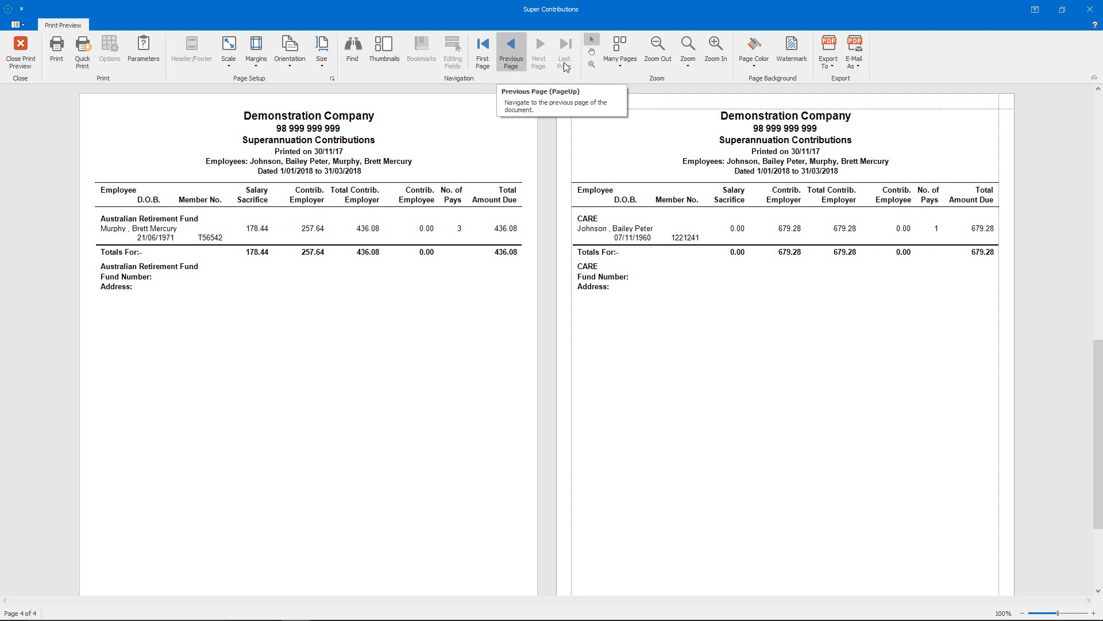
{"action": "left_click", "coordinate": [20, 51]}
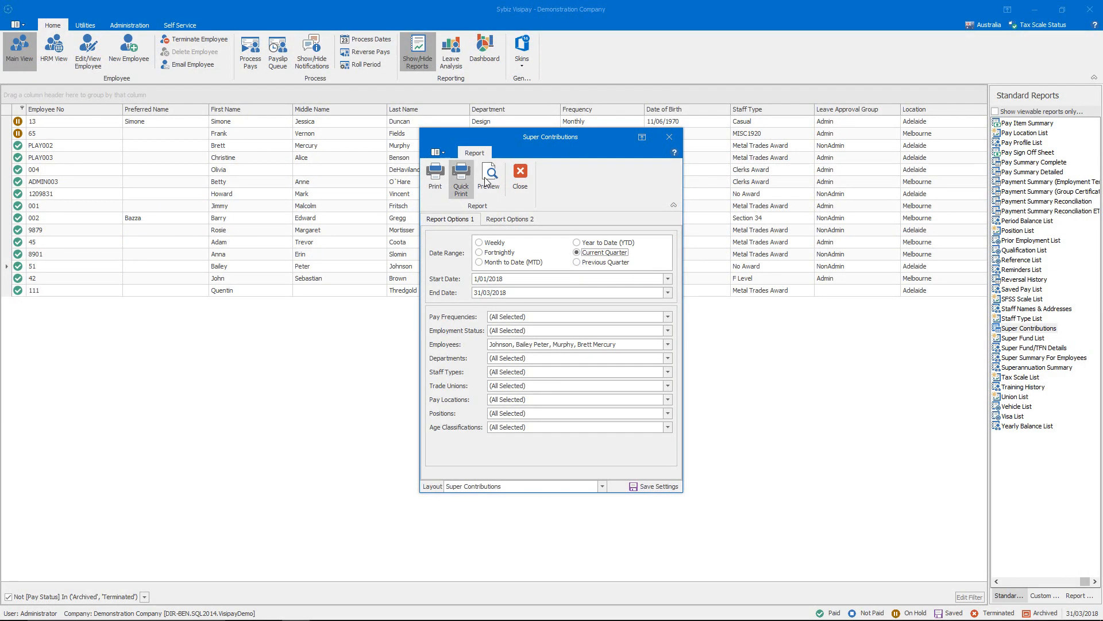
{"action": "left_click", "coordinate": [520, 176]}
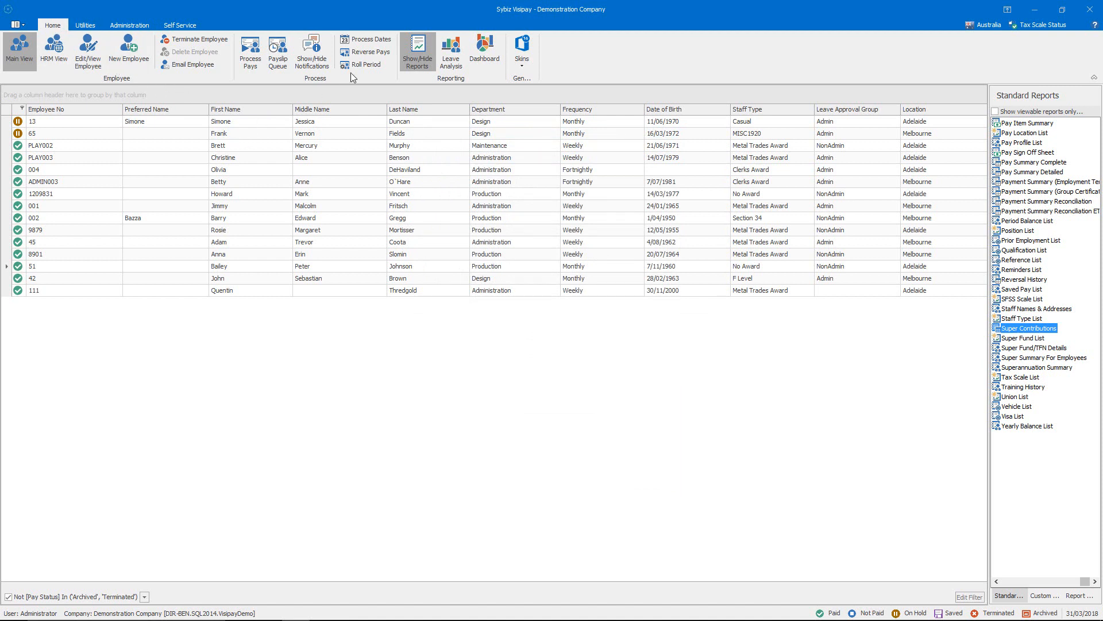
Roll over the March 2018 pay period using Month to Date and proceed to clearing the bank transfers
{"action": "left_click", "coordinate": [367, 65]}
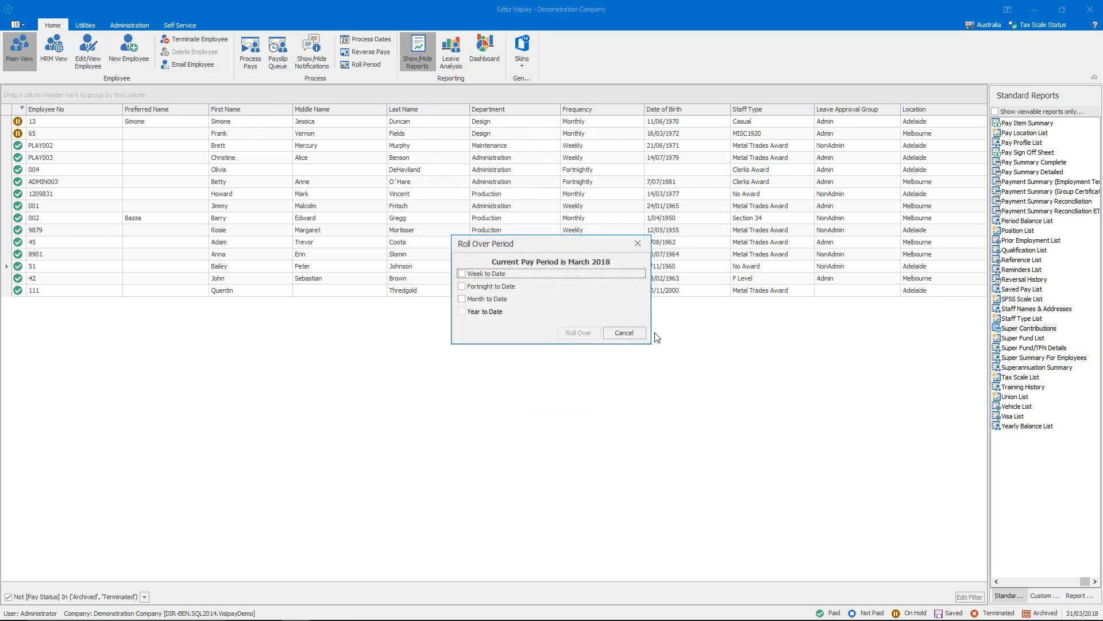
{"action": "left_click", "coordinate": [489, 298]}
{"action": "left_click", "coordinate": [570, 332]}
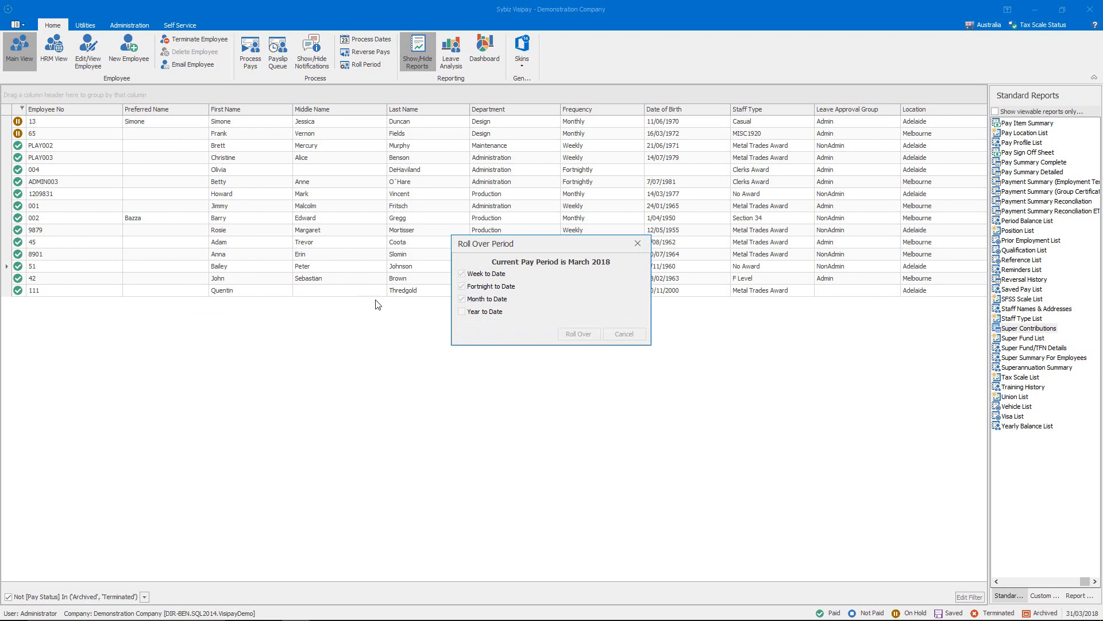
{"action": "left_click", "coordinate": [537, 331]}
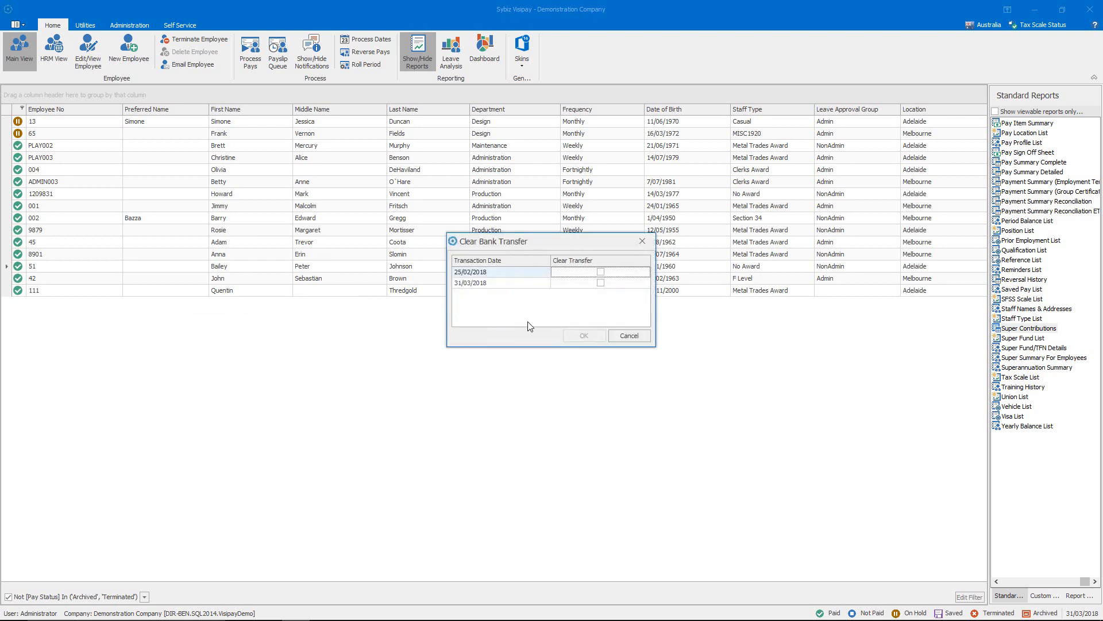
Clear the bank transfers dated 25/02/2018 and 31/03/2018, and accept the new pay periods with processing date 1/04/2018
{"action": "left_click", "coordinate": [600, 272]}
{"action": "left_click", "coordinate": [600, 282]}
{"action": "left_click", "coordinate": [593, 341]}
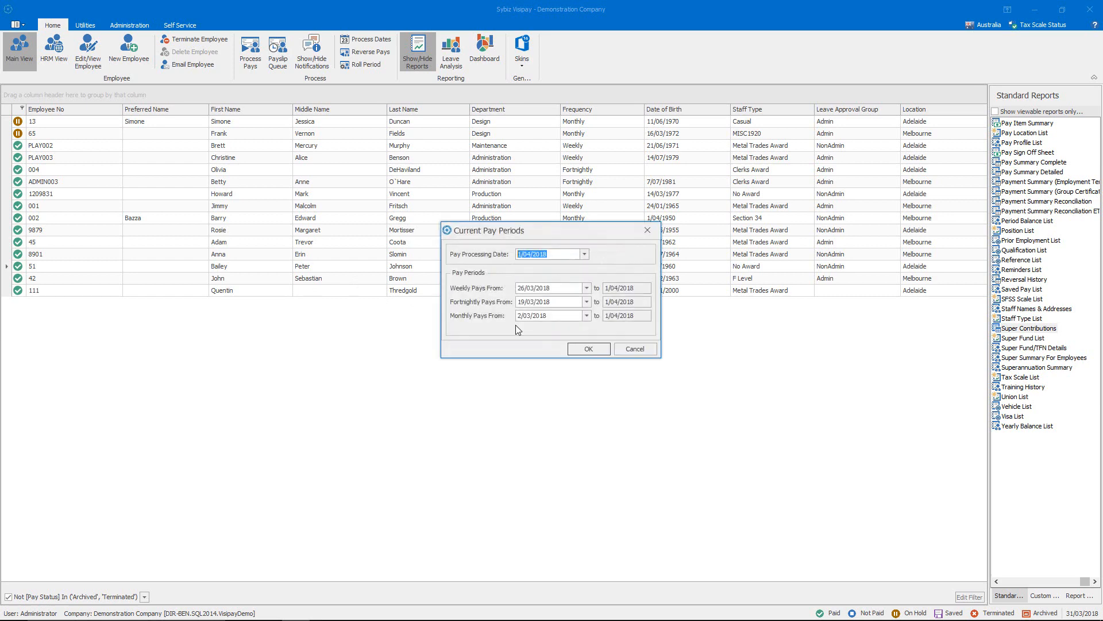
{"action": "left_click", "coordinate": [594, 350]}
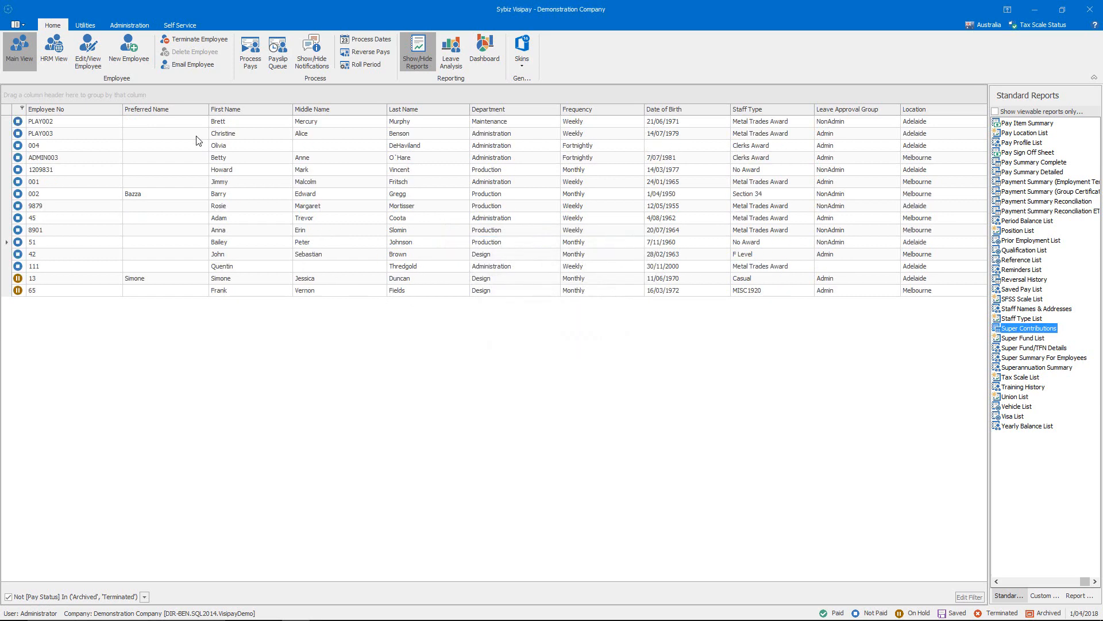
Open the Maintenance department employee's record, review the superannuation funds, and start a correction of the 31/03/2018 pay from the pay history
{"action": "double_click", "coordinate": [172, 122]}
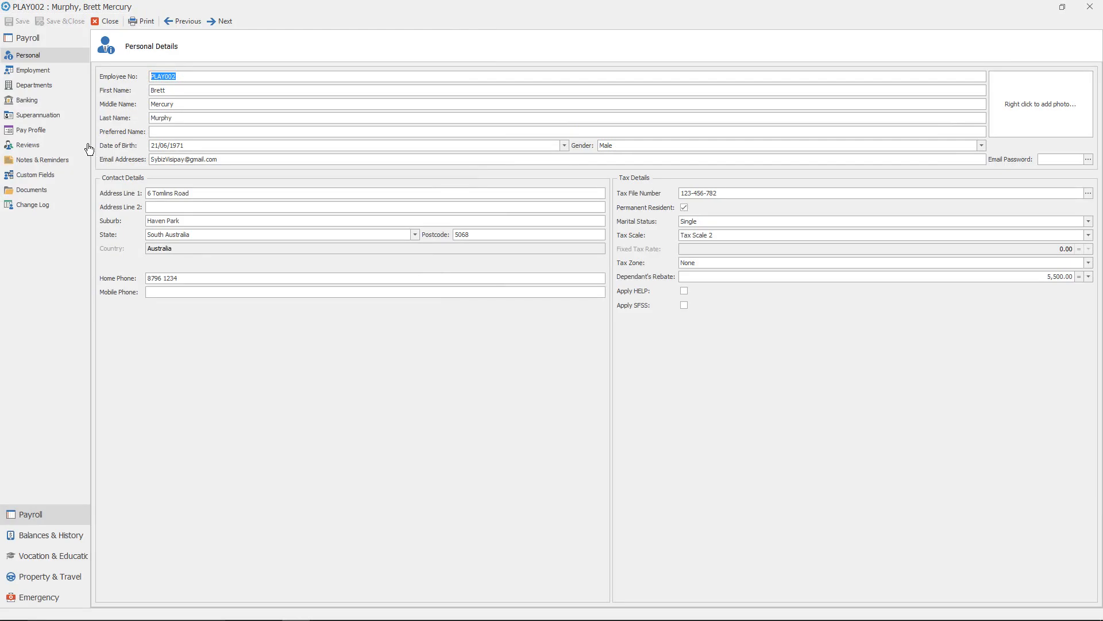
{"action": "left_click", "coordinate": [66, 124]}
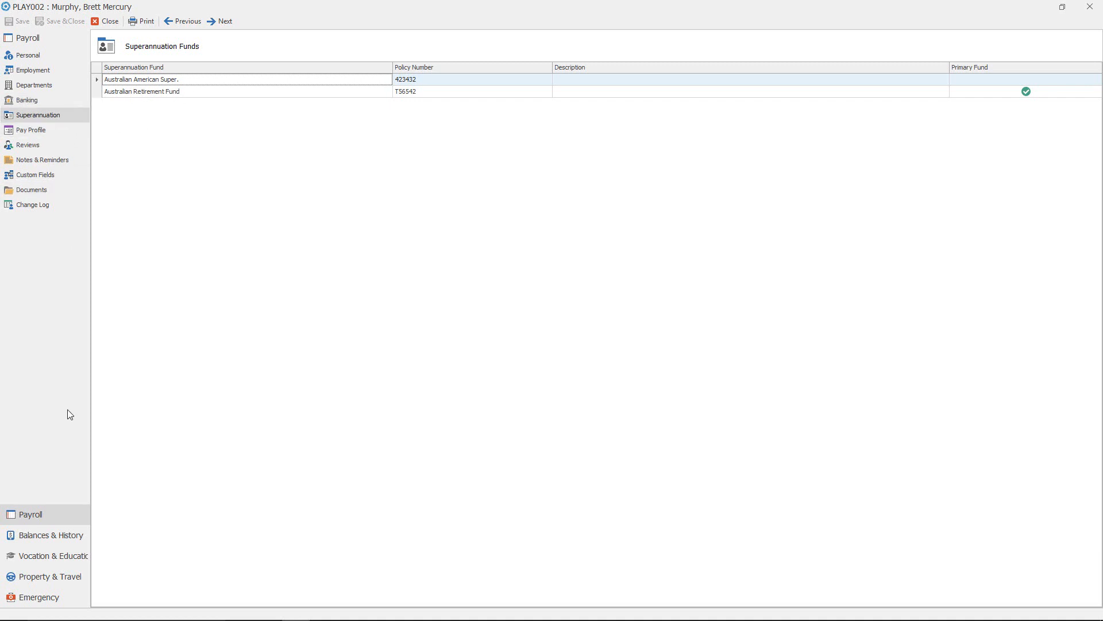
{"action": "left_click", "coordinate": [83, 535]}
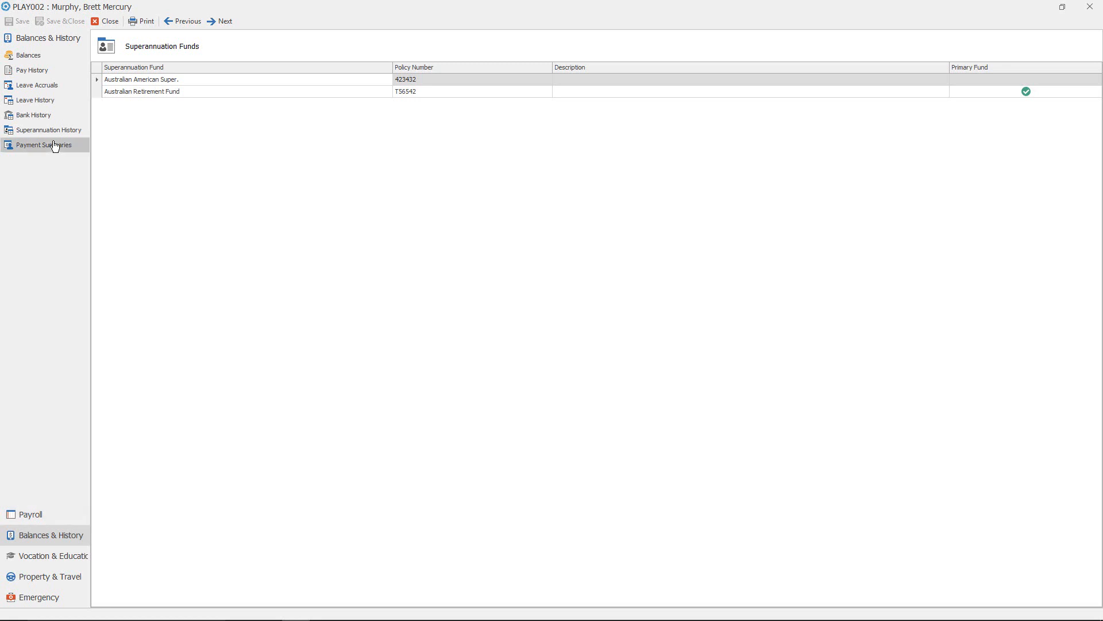
{"action": "left_click", "coordinate": [39, 72]}
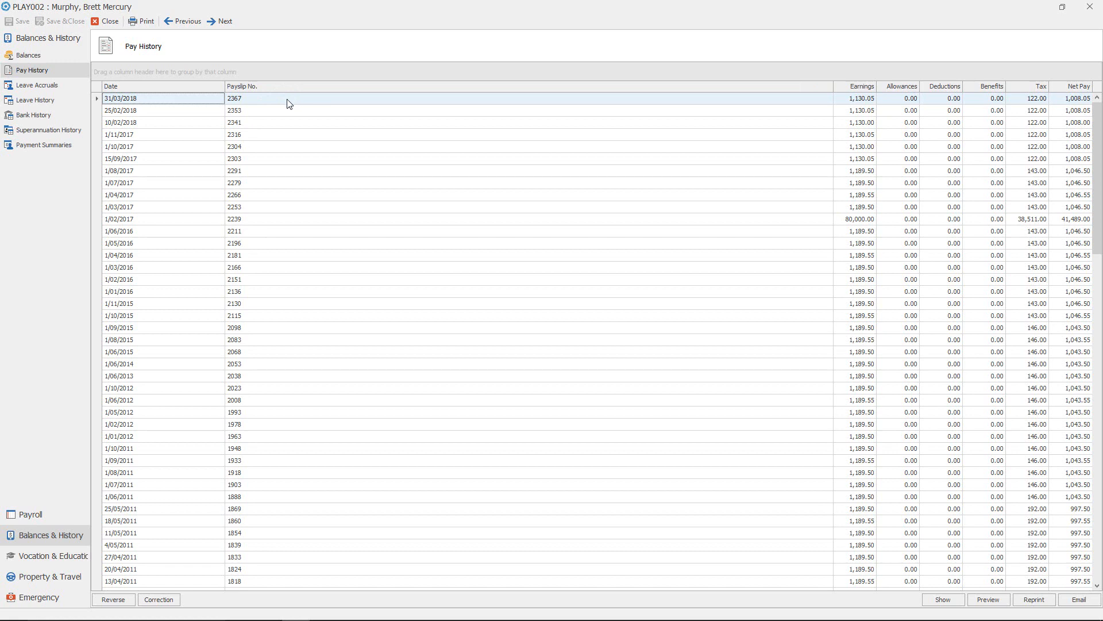
{"action": "left_click", "coordinate": [169, 605]}
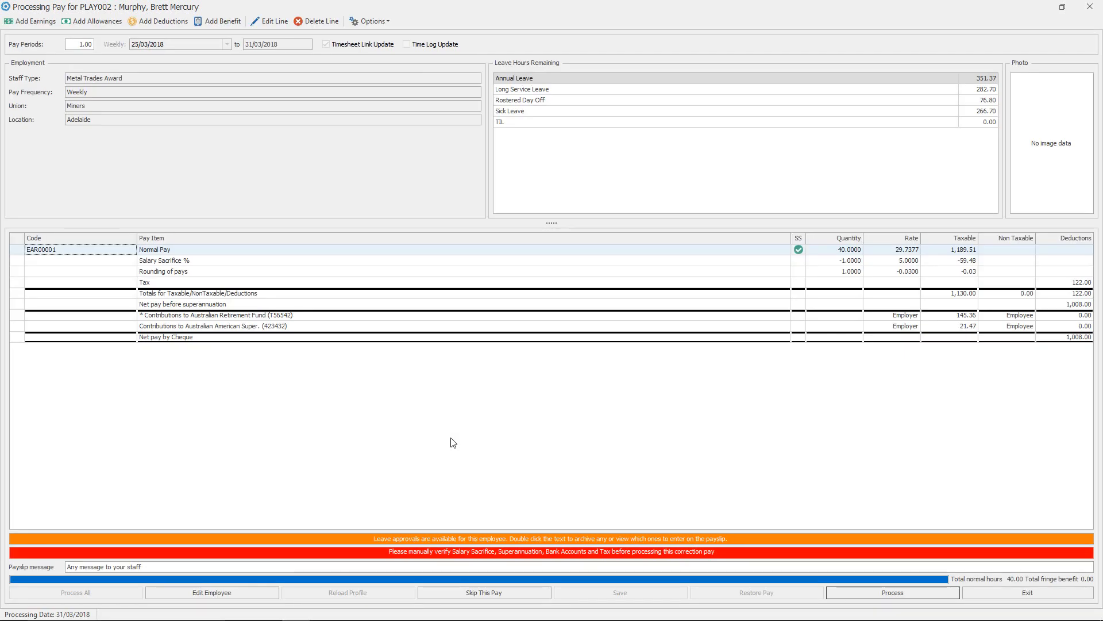
In the correction pay's super splits, set the employer contribution to 107.35 for Australian Retirement Fund and 0 for Australian American Super
{"action": "double_click", "coordinate": [551, 318]}
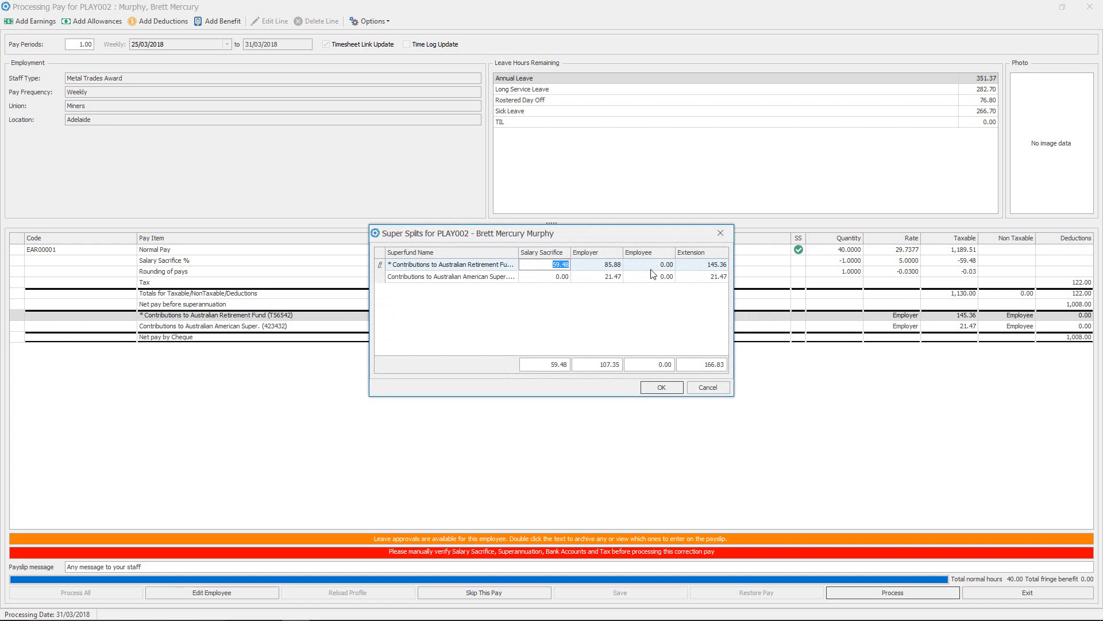
{"action": "left_click", "coordinate": [594, 267]}
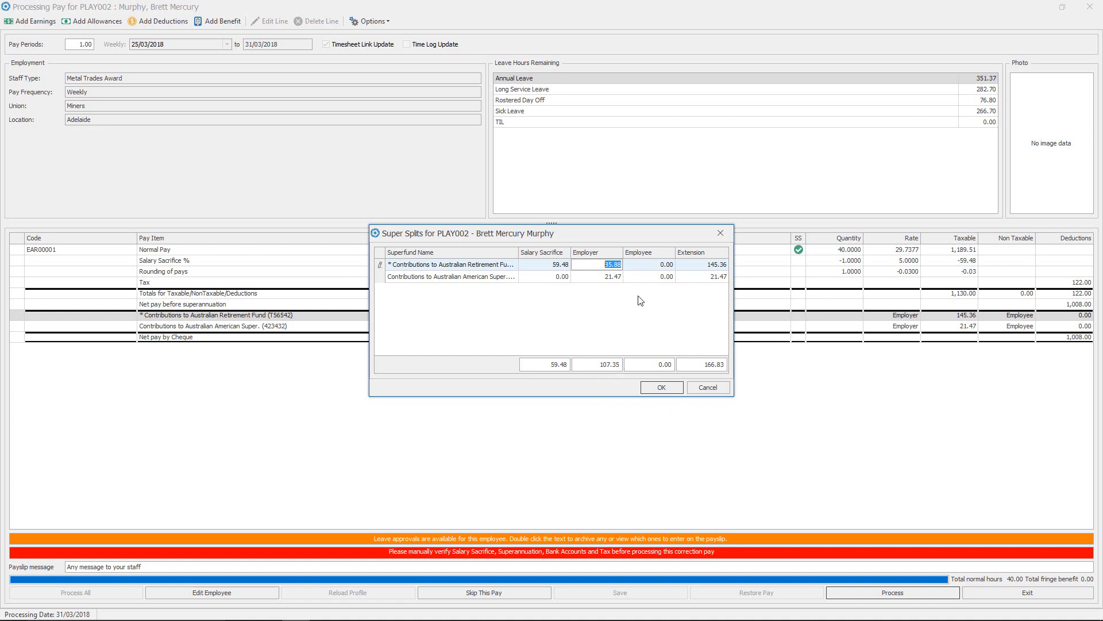
{"action": "type", "text": "107.35"}
{"action": "key", "text": "Tab"}
{"action": "key", "text": "Down"}
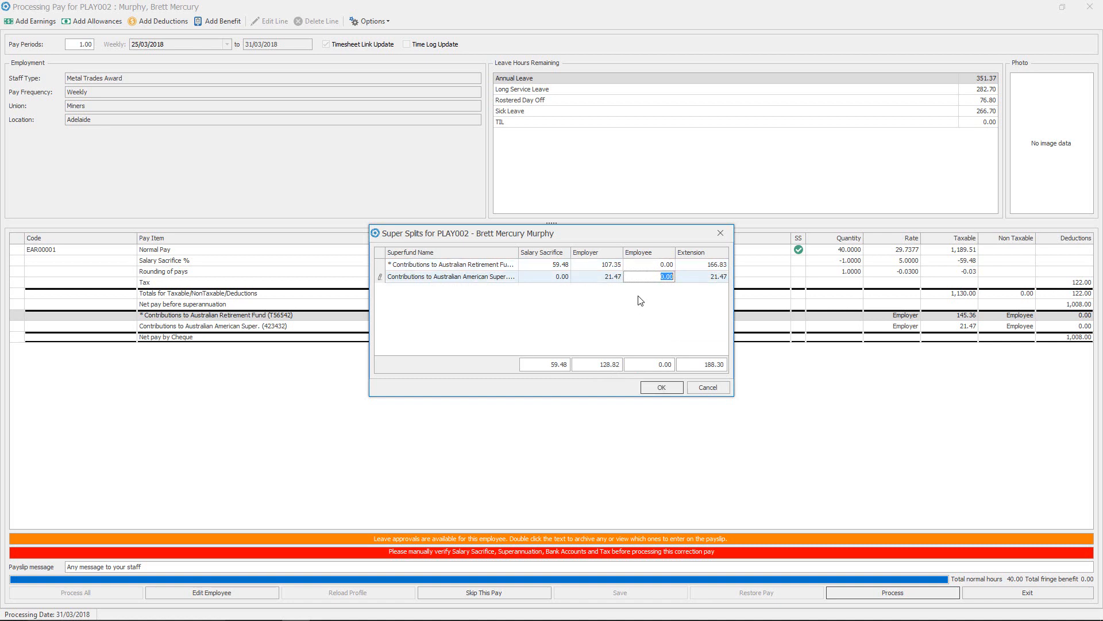
{"action": "key", "text": "Left"}
{"action": "key", "text": "Left"}
{"action": "key", "text": "Right"}
{"action": "type", "text": "0"}
{"action": "key", "text": "Tab"}
{"action": "left_click", "coordinate": [660, 387]}
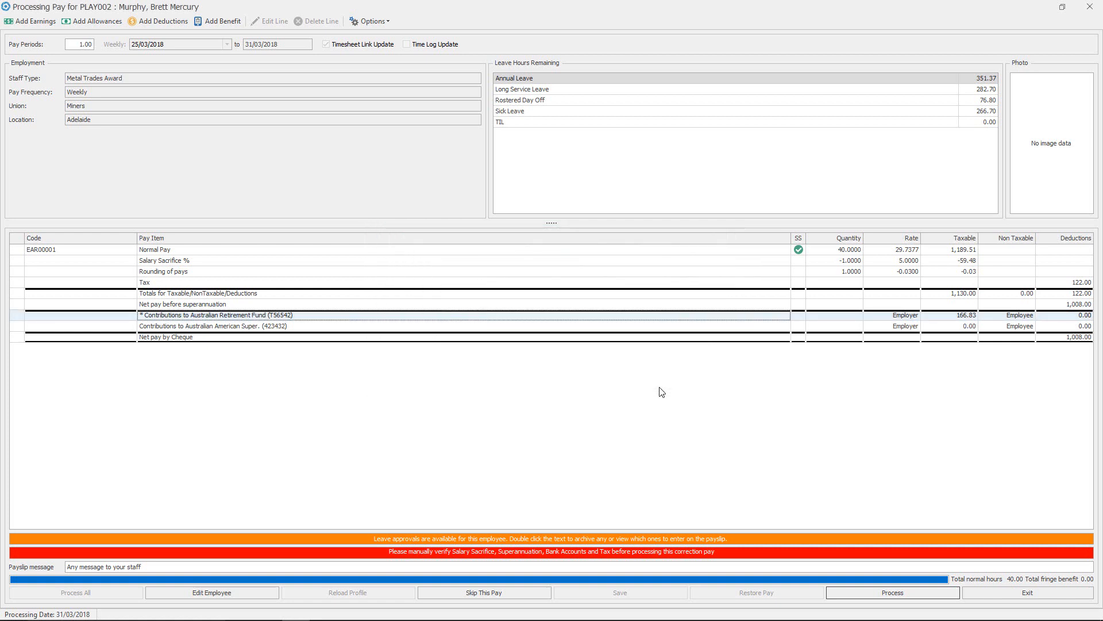
Process the correction pay, accepting the default department costing details
{"action": "left_click", "coordinate": [931, 592]}
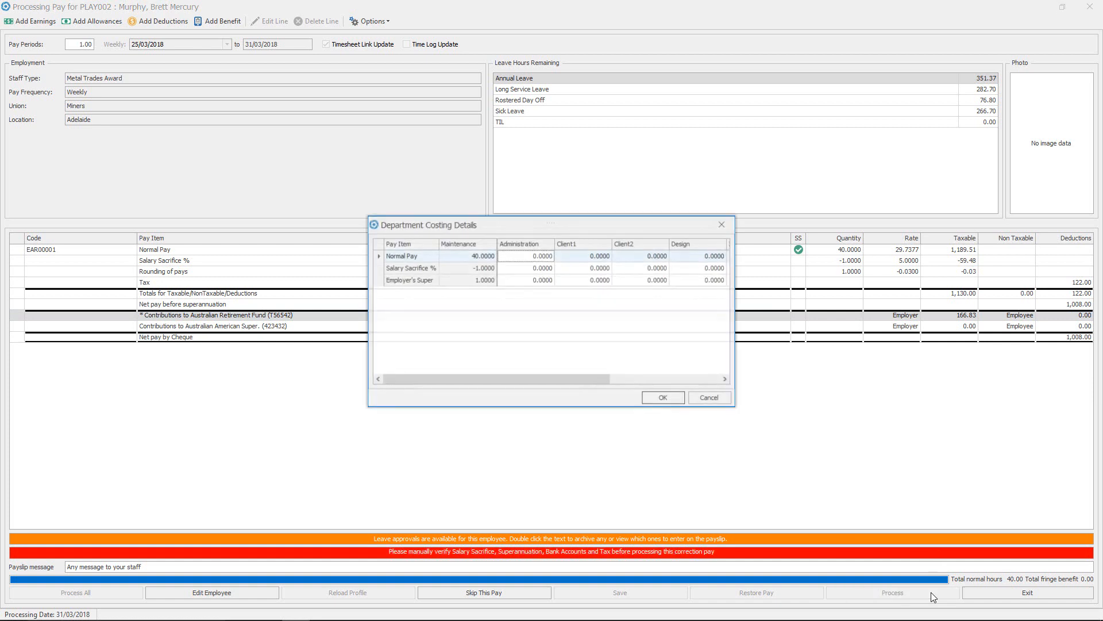
{"action": "left_click", "coordinate": [665, 396]}
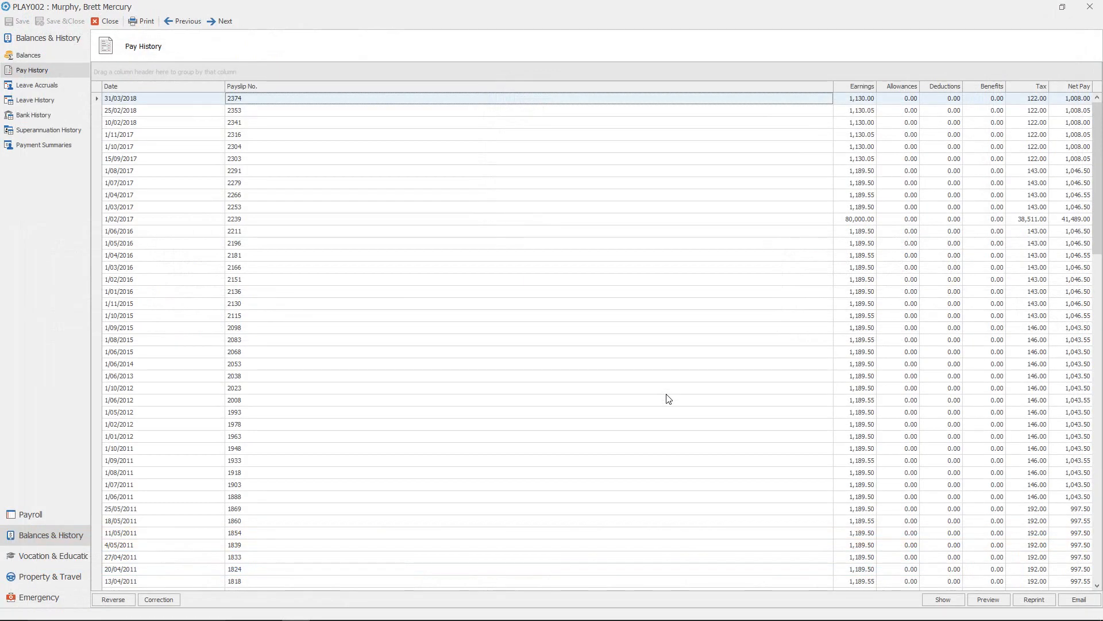